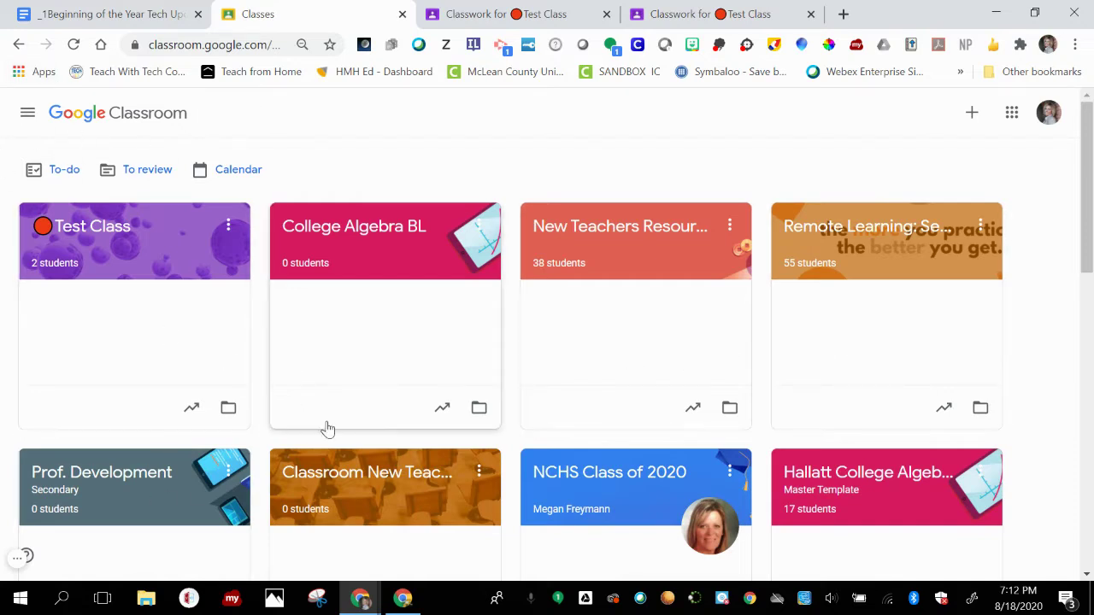
left_click(975, 126)
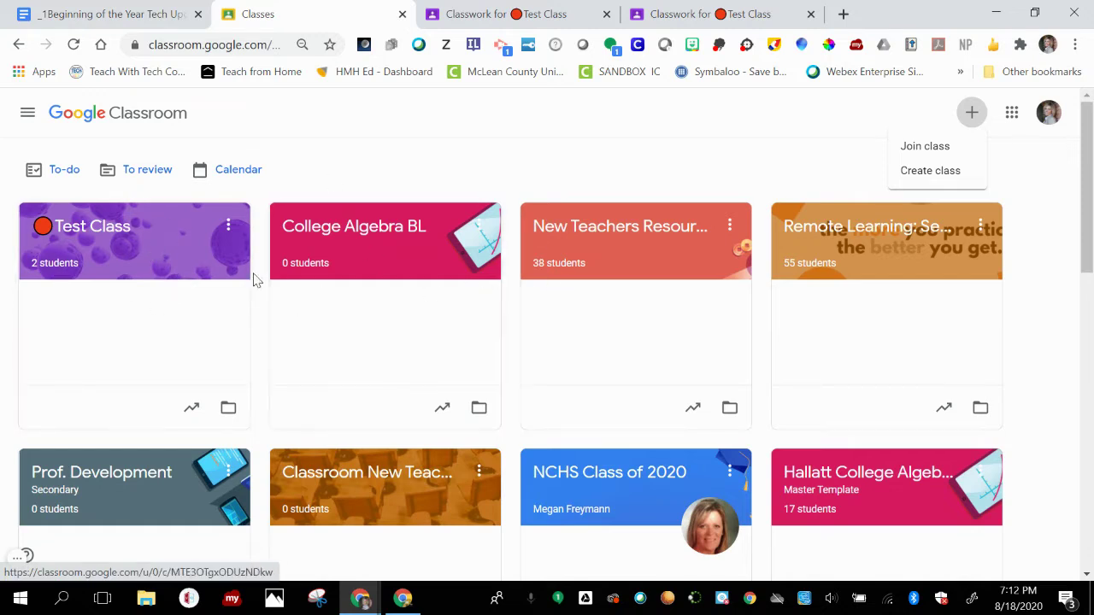
left_click(163, 239)
mouse_move(200, 236)
left_mouse_down()
mouse_move(419, 212)
mouse_move(157, 239)
mouse_move(415, 273)
mouse_move(184, 229)
left_mouse_up()
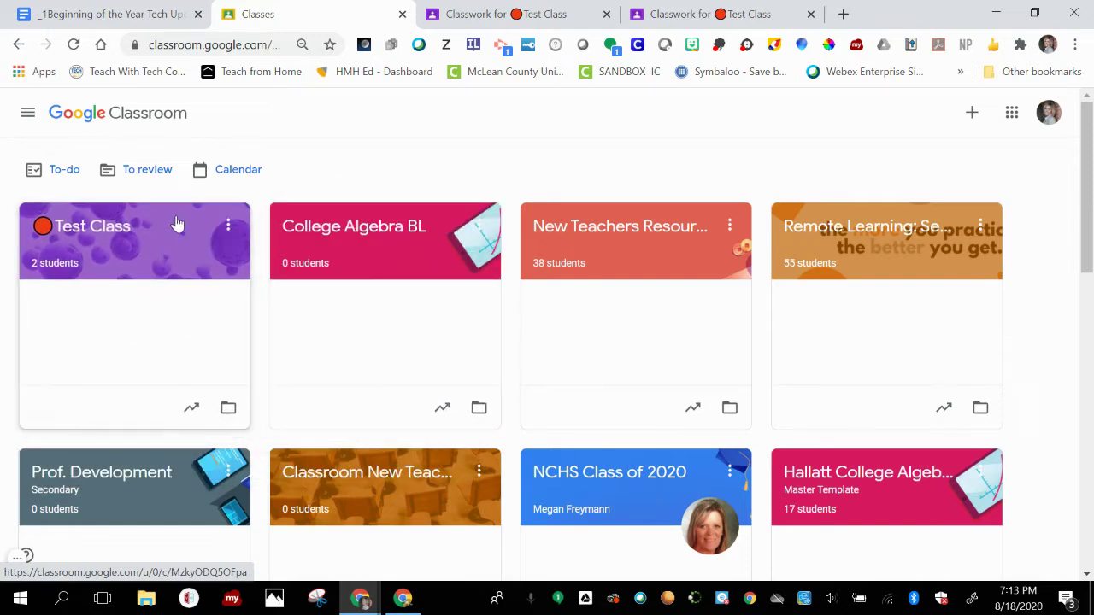
- Start creating a class to view the student information system classes available for linking, and close the dialog without linking one
left_click(970, 115)
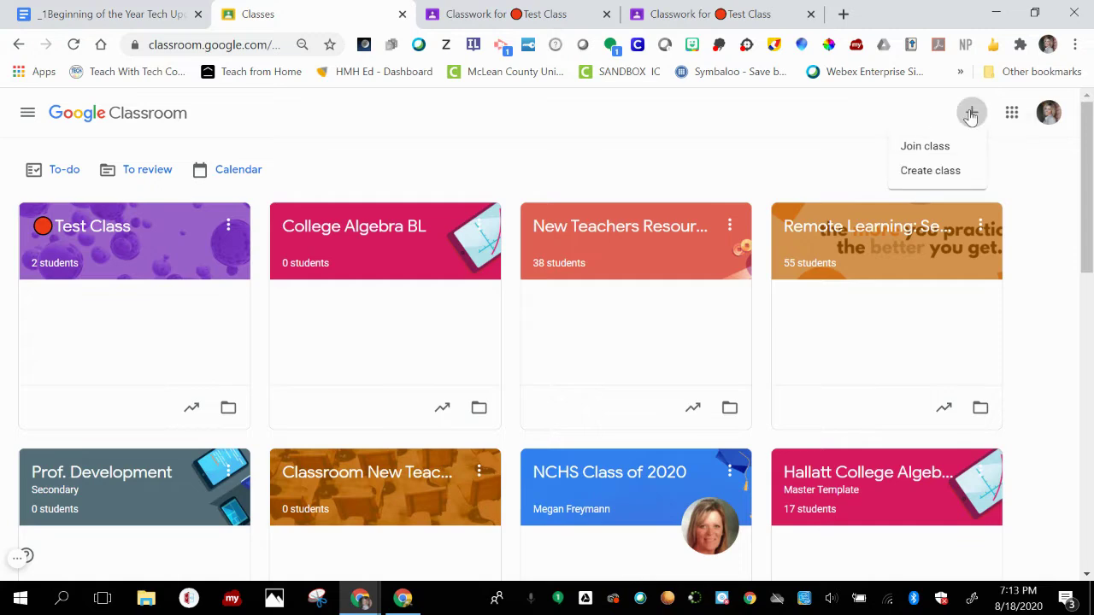
left_click(908, 175)
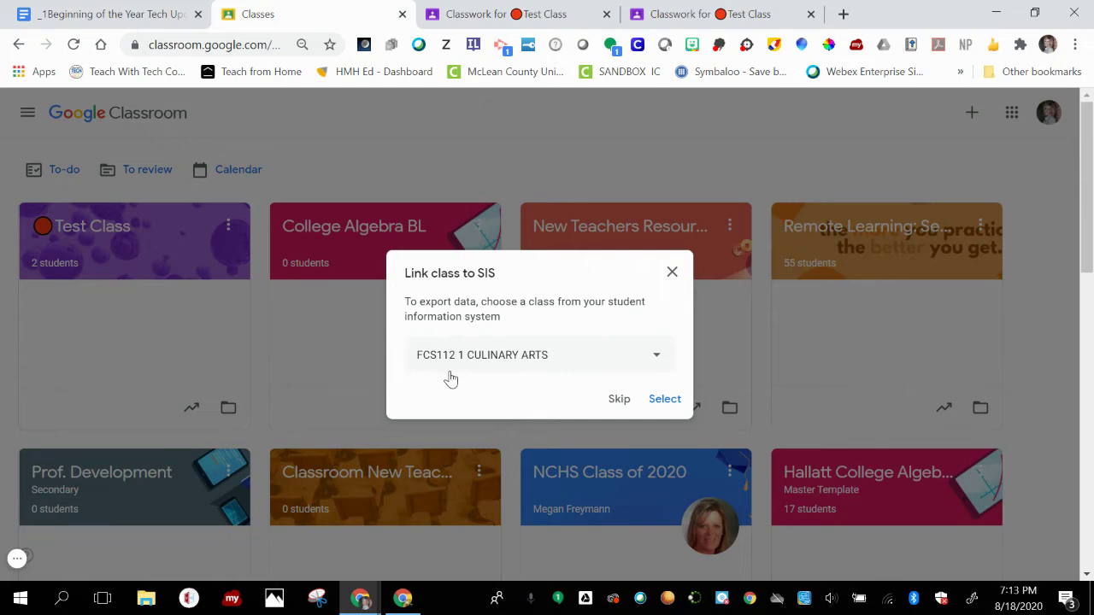
left_click(656, 363)
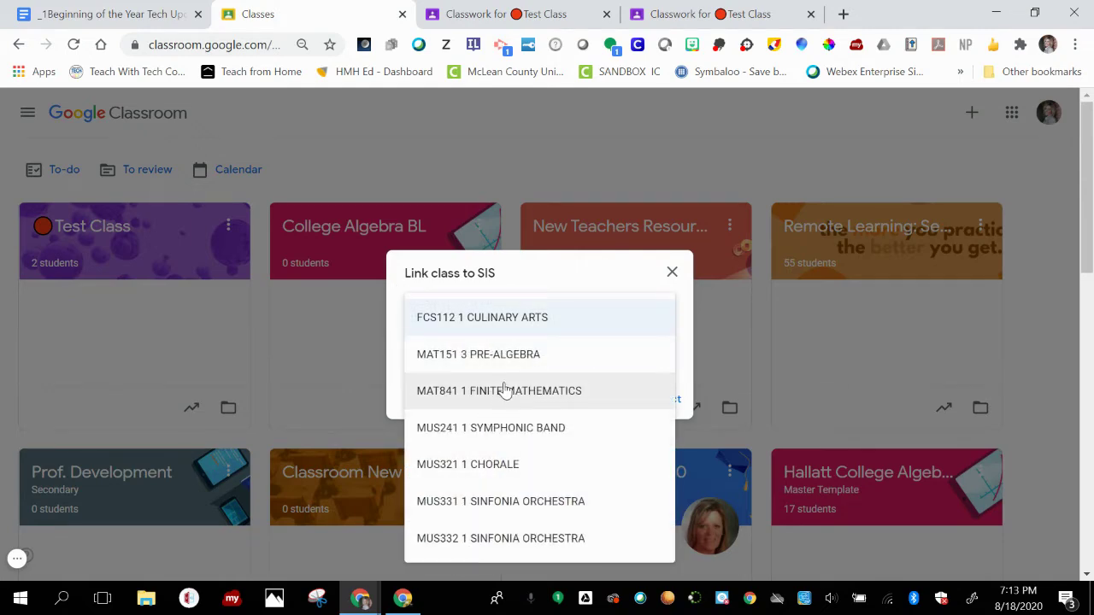
scroll(495, 428, "down", 4)
scroll(496, 432, "up", 4)
left_click(674, 275)
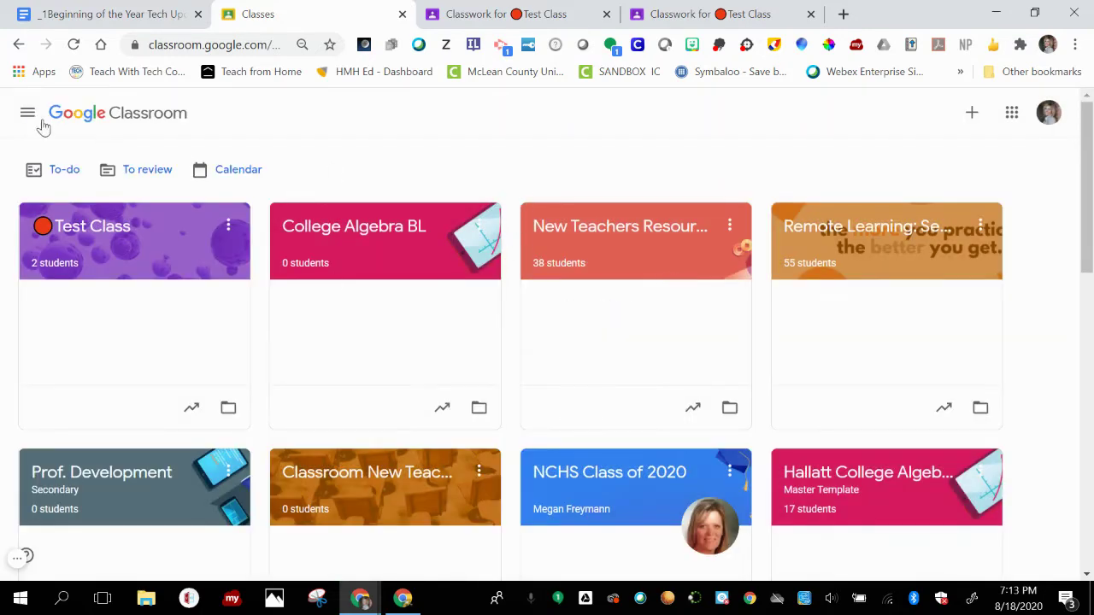
- Open the Test Class, consult the Google Classroom Updates notes in the tech updates document, and check the Meet link's visibility to students
left_click(168, 205)
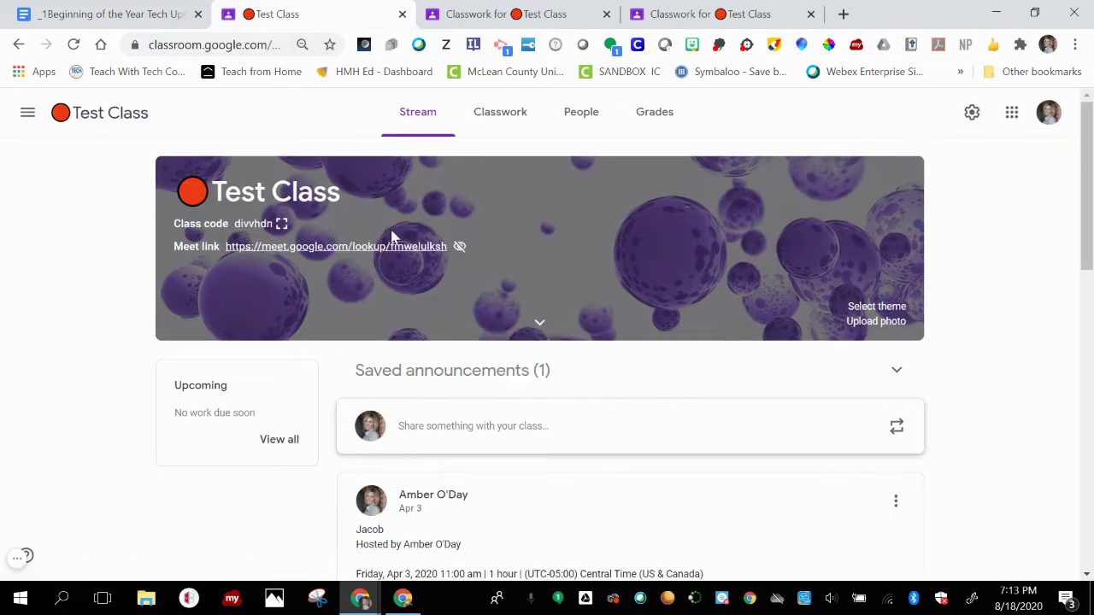
left_click(95, 13)
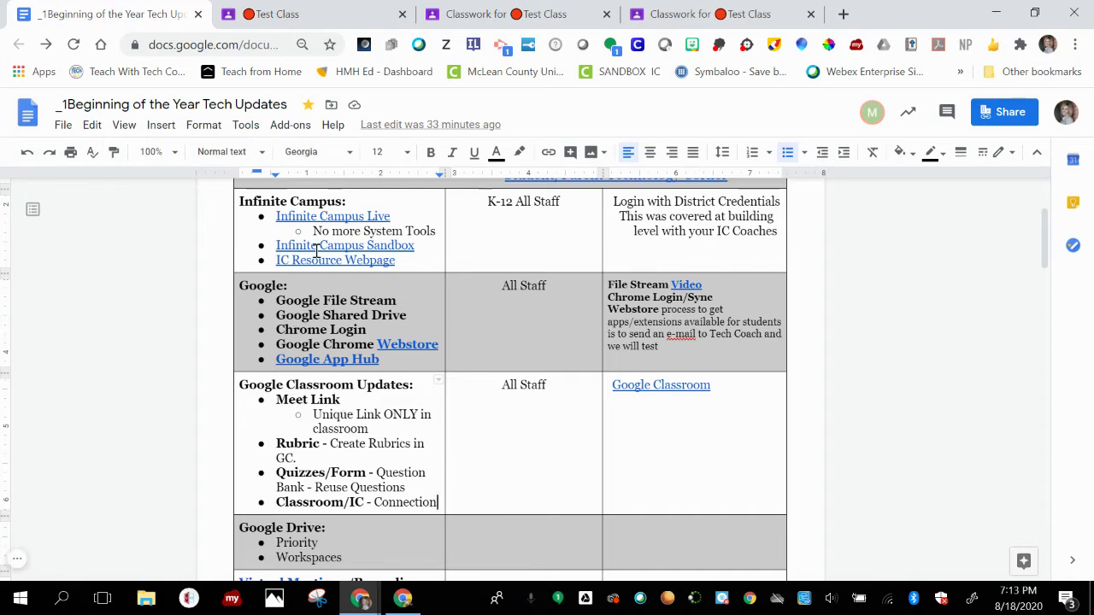
left_click(317, 19)
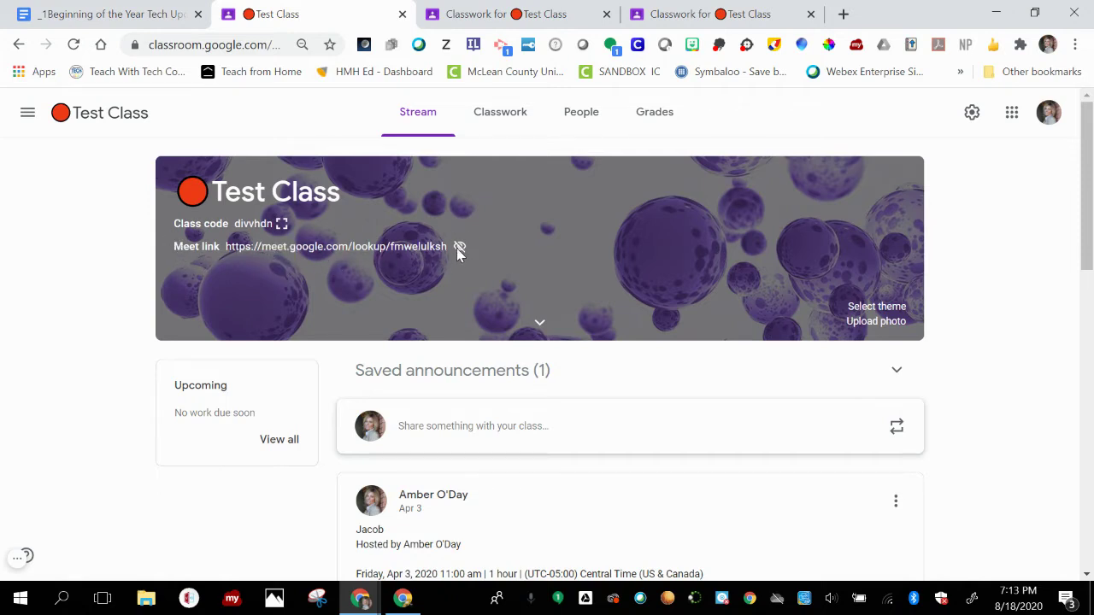
mouse_move(459, 248)
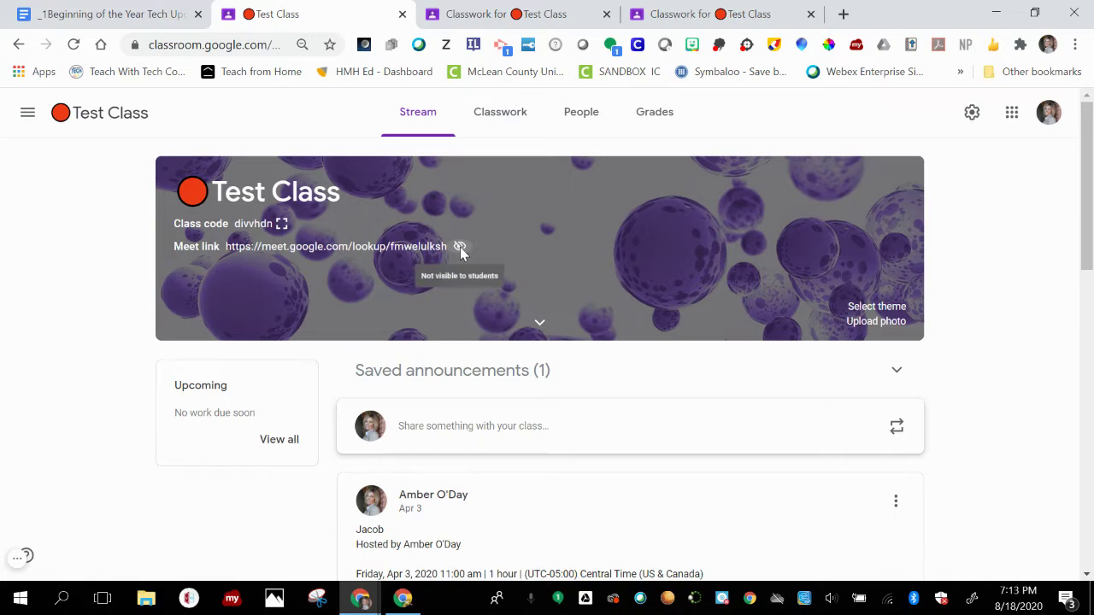
- In the class settings, turn on the Meet link's visibility to students and switch it back off
left_click(972, 117)
scroll(750, 313, "down", 10)
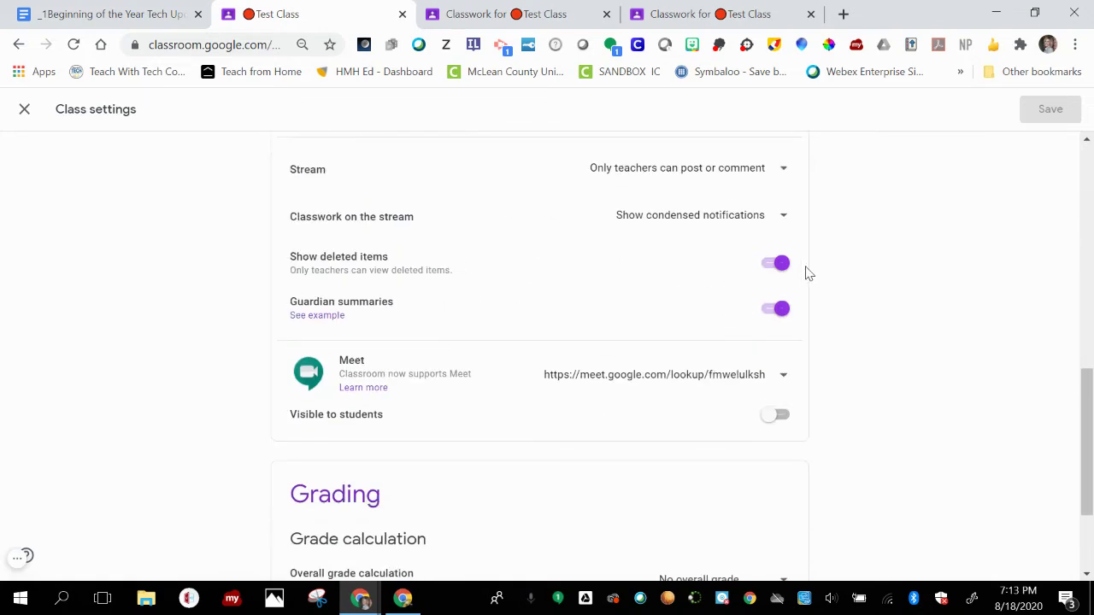
scroll(781, 283, "down", 2)
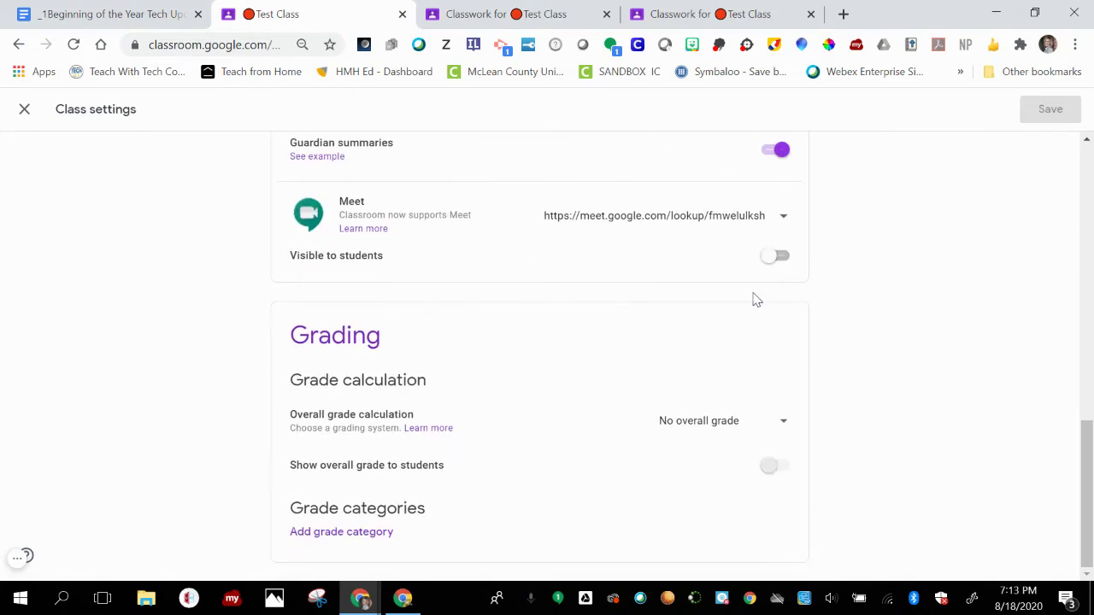
left_click(784, 261)
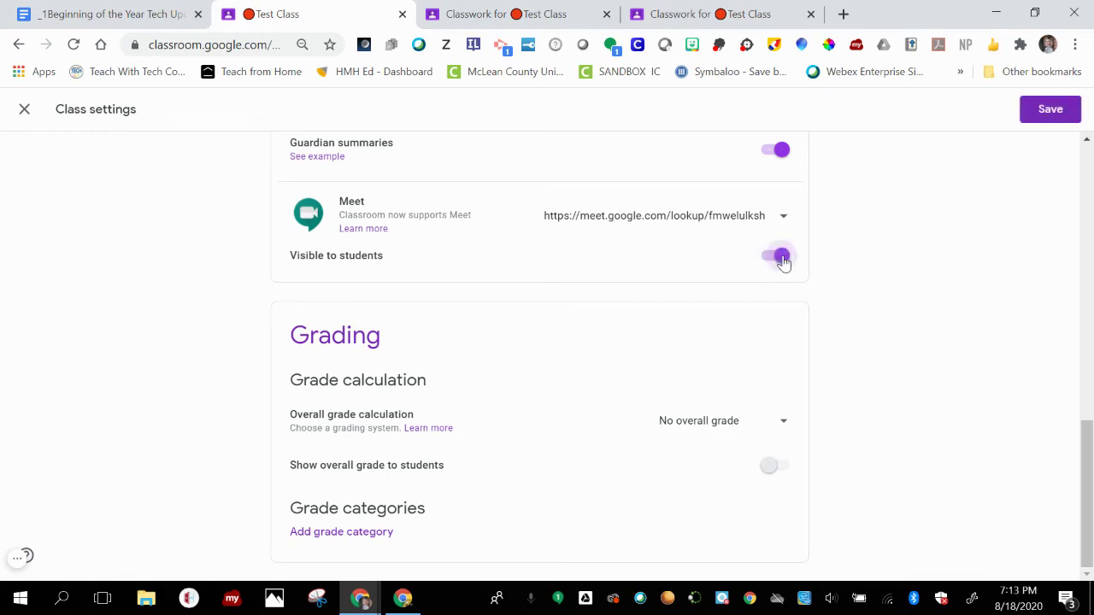
left_click(769, 261)
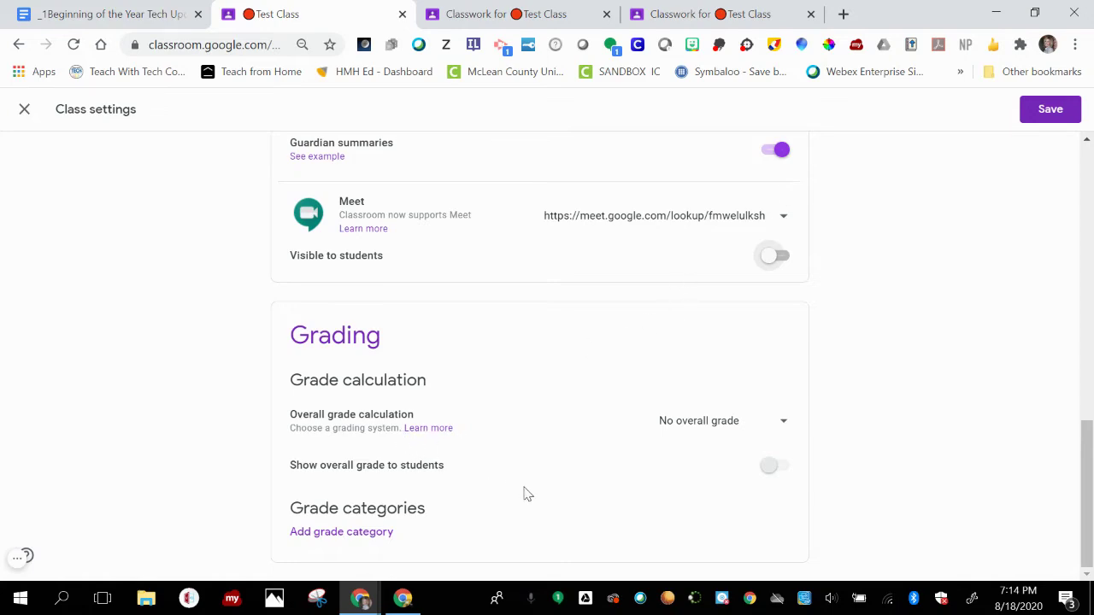
- Display the class code in the enlarged view, close it, and leave the class settings, discarding the changes
scroll(522, 493, "up", 6)
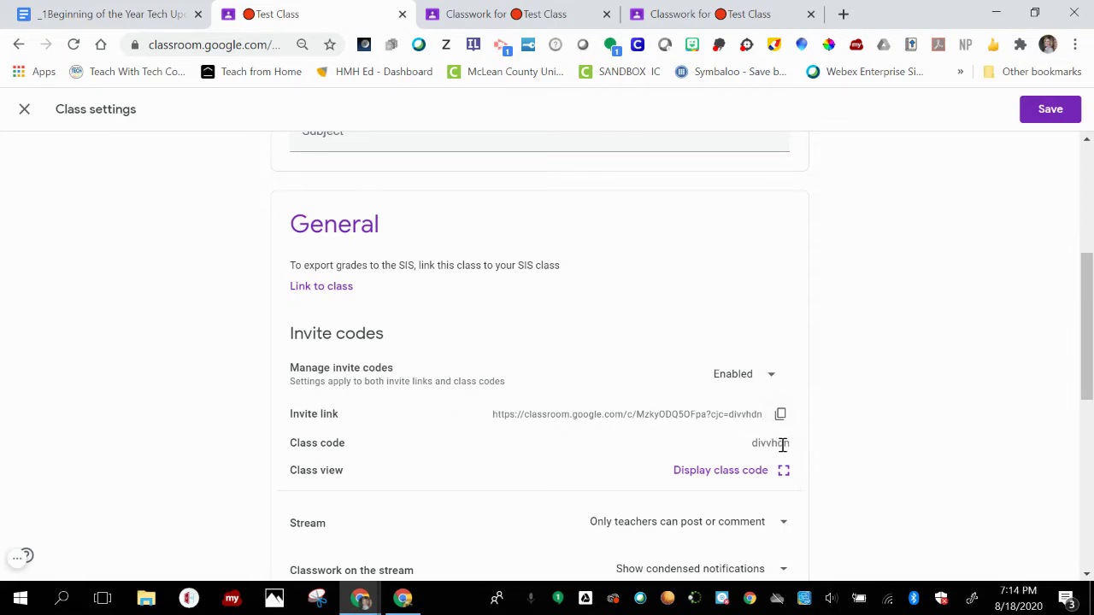
left_click(745, 472)
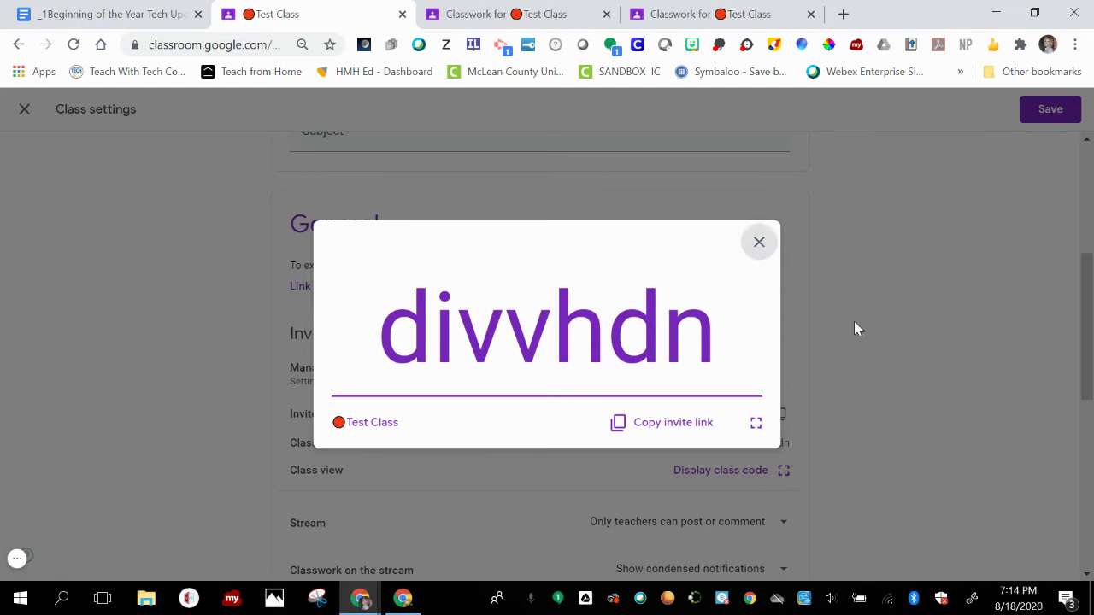
left_click(757, 244)
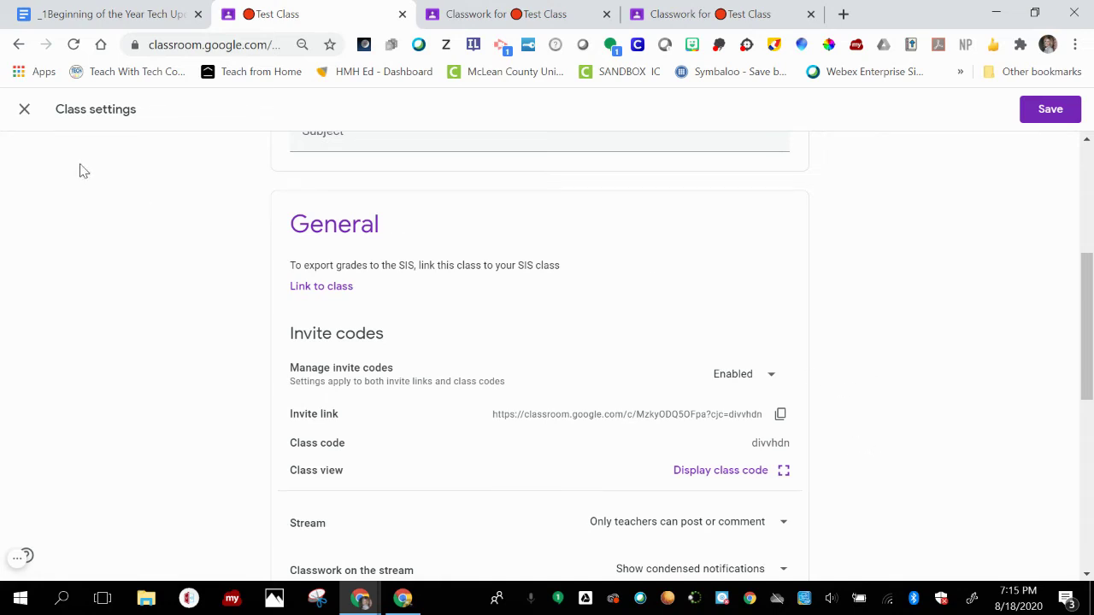
left_click(24, 111)
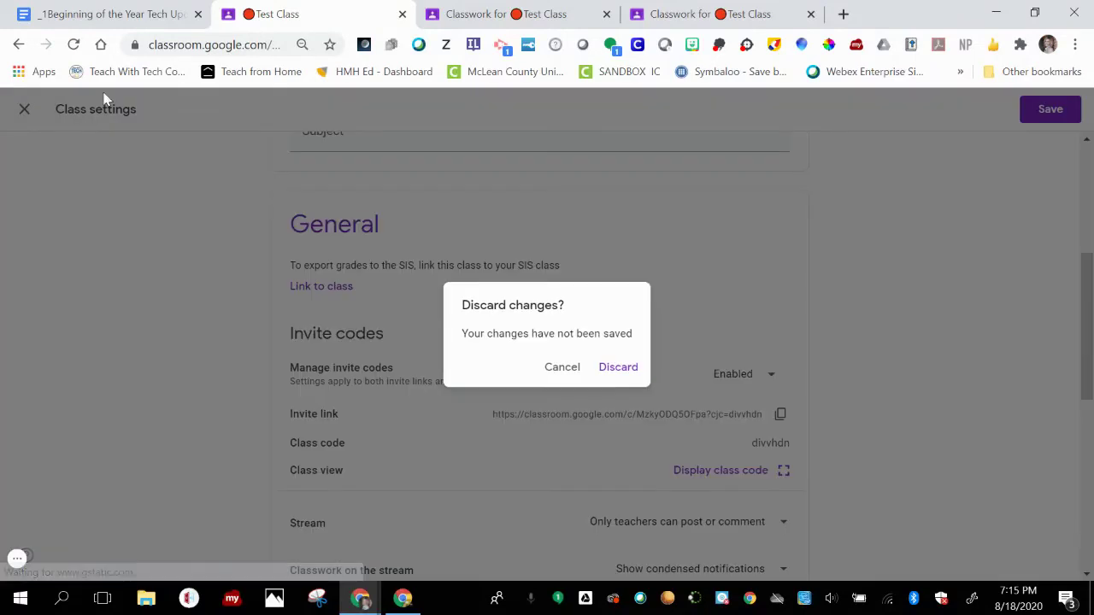
left_click(618, 371)
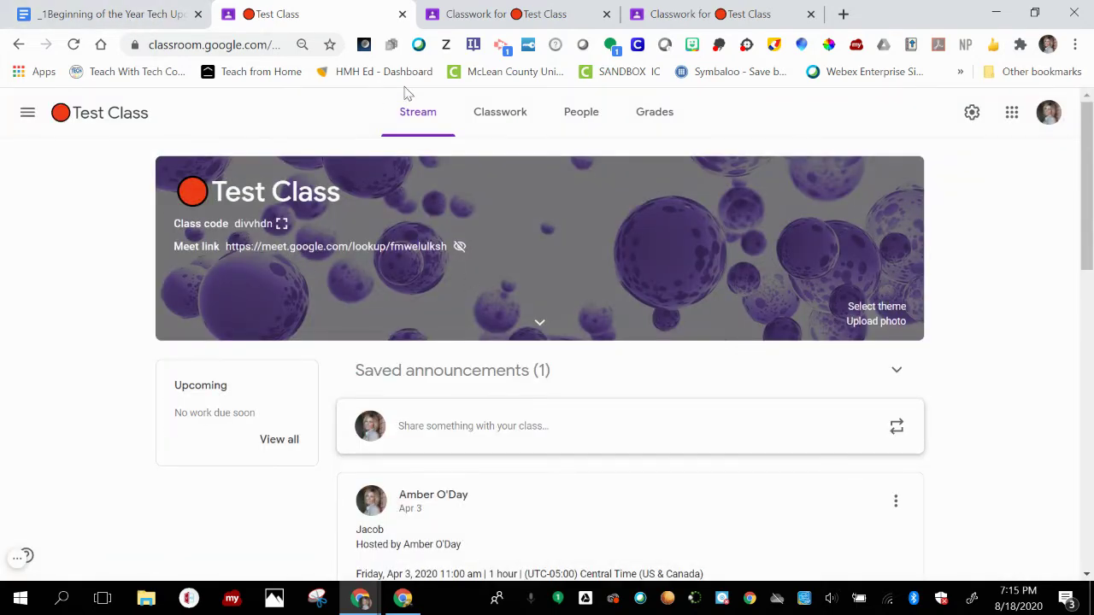
- Check the tech updates document, and look through the posts on the Test Class stream
left_click(142, 13)
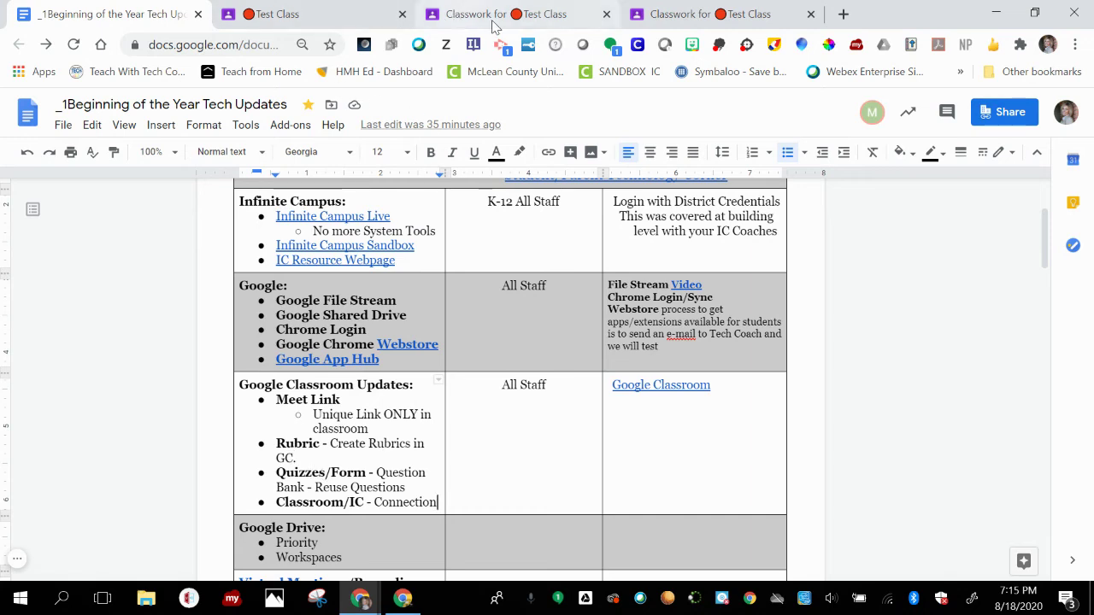
left_click(663, 18)
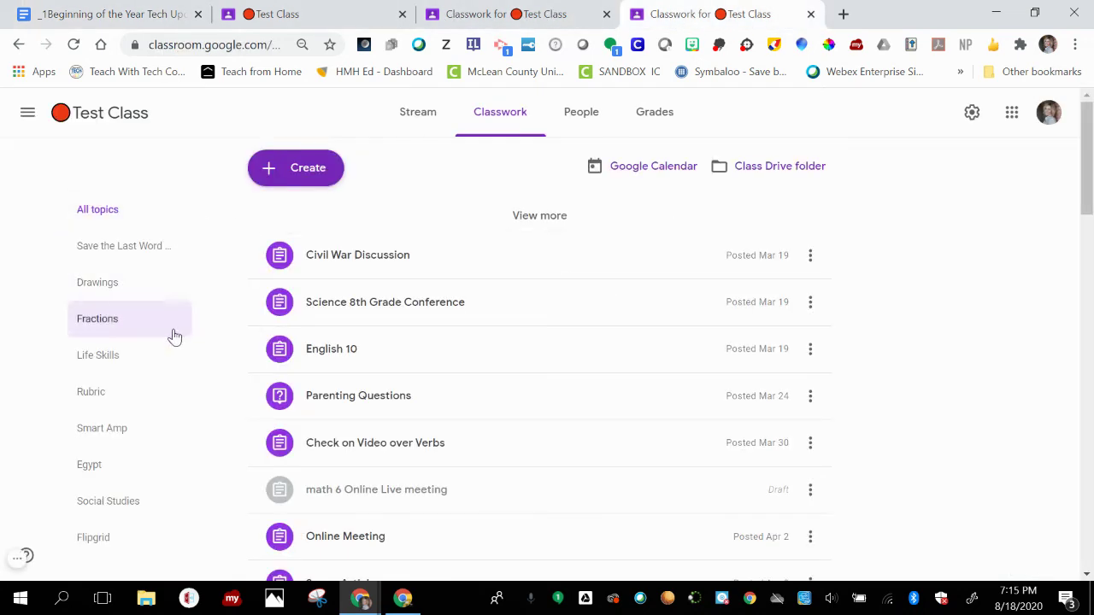
left_click(430, 118)
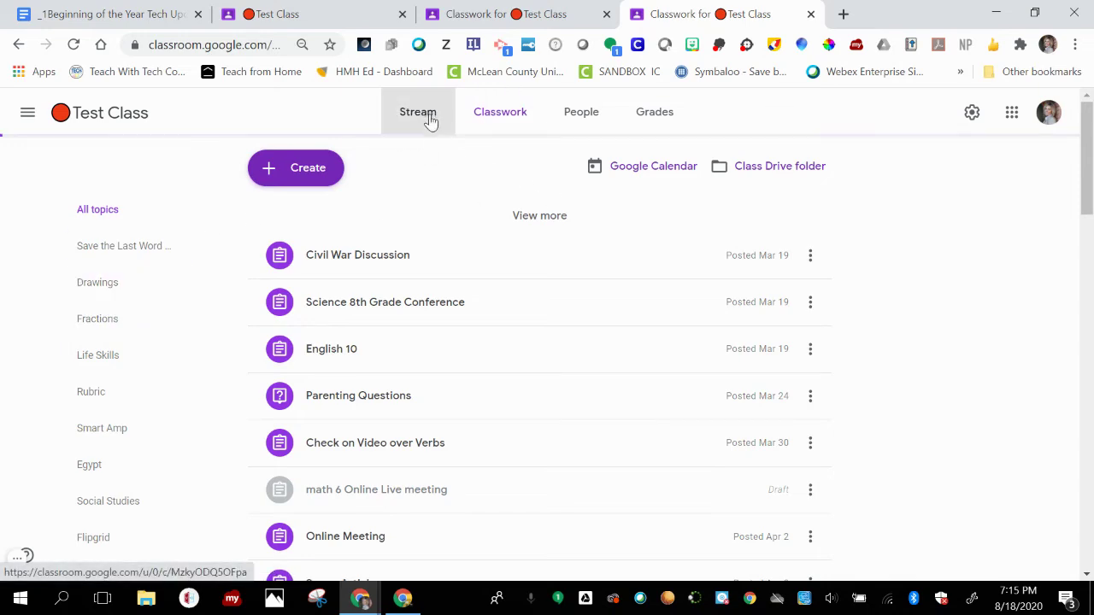
scroll(491, 479, "down", 10)
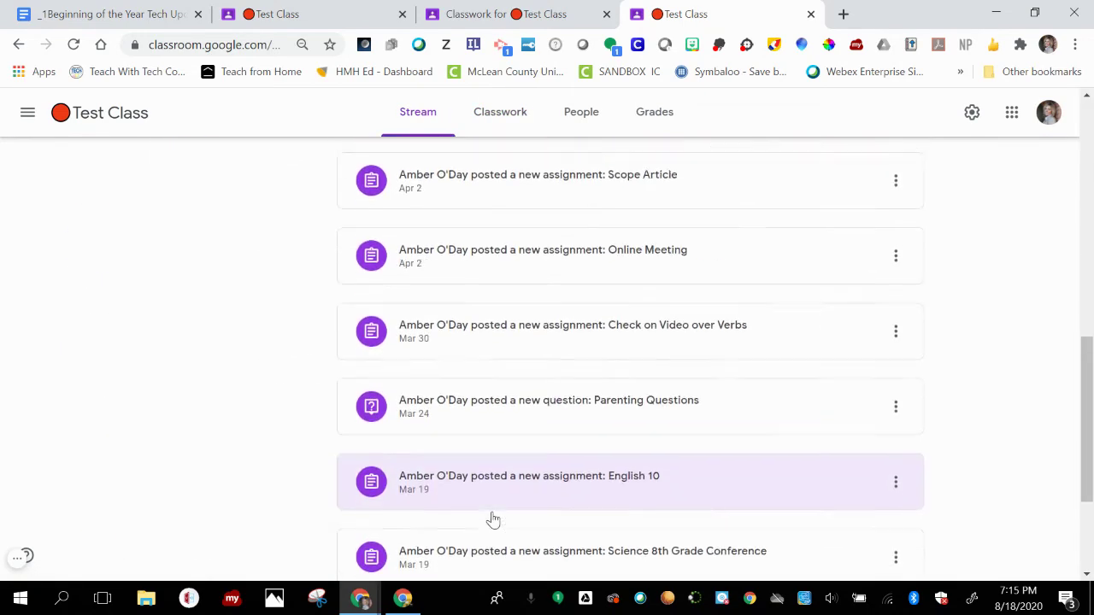
scroll(493, 519, "up", 10)
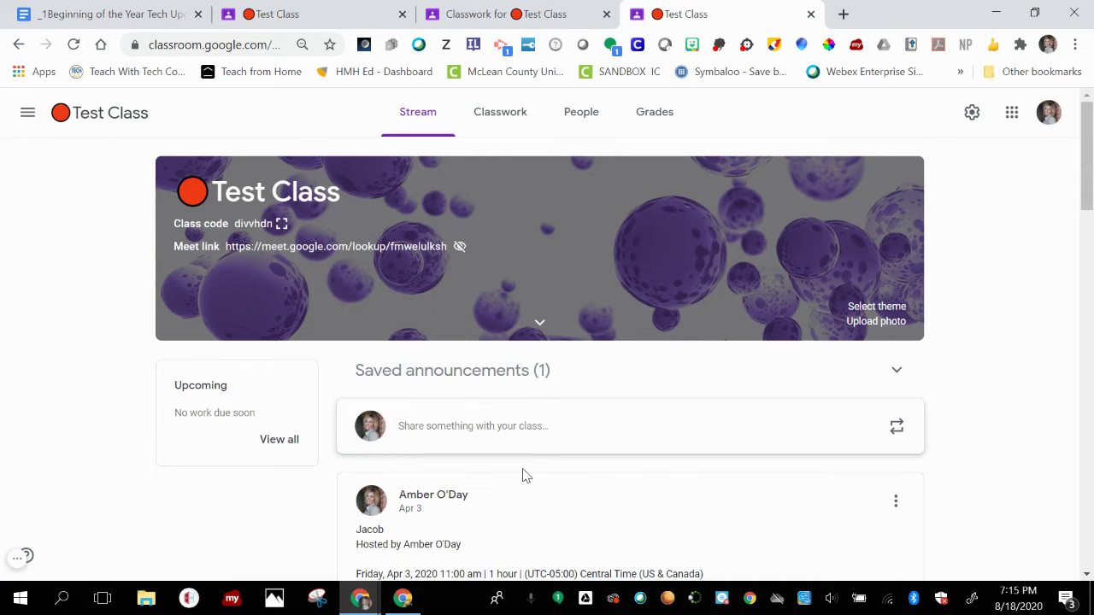
- Open the TEST Rubric assignment's rubric from the Rubric topic in Classwork and review its criteria and point levels
left_click(500, 125)
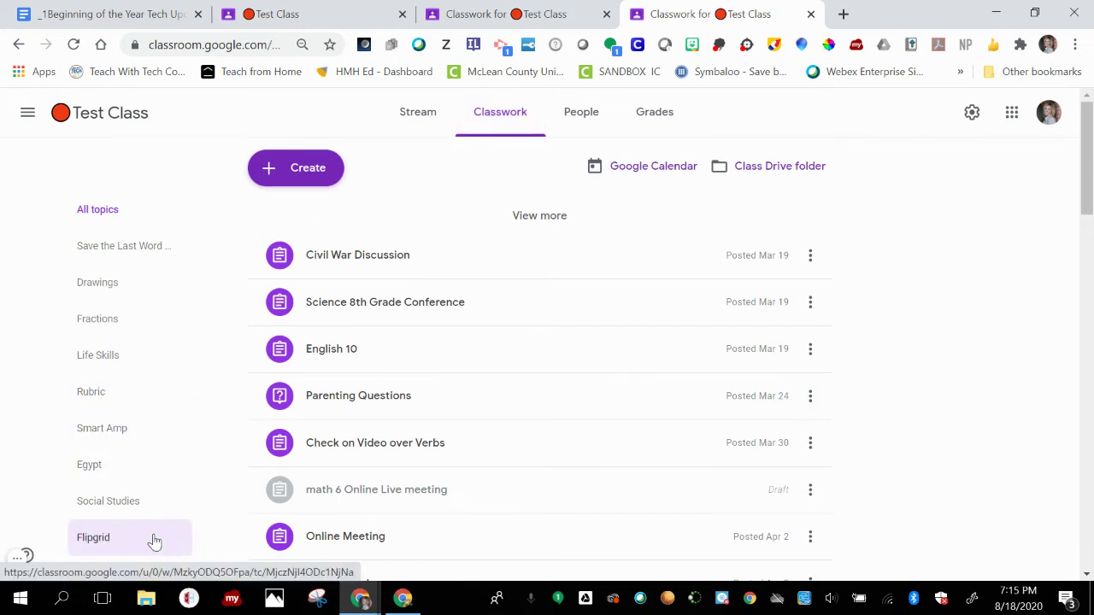
scroll(180, 465, "down", 4)
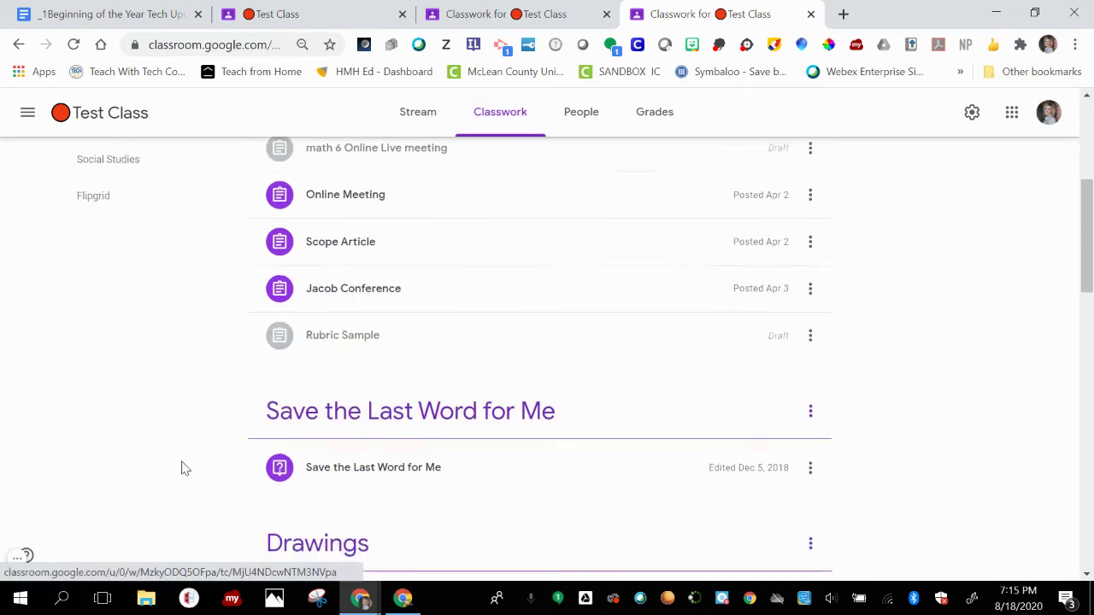
scroll(176, 461, "up", 4)
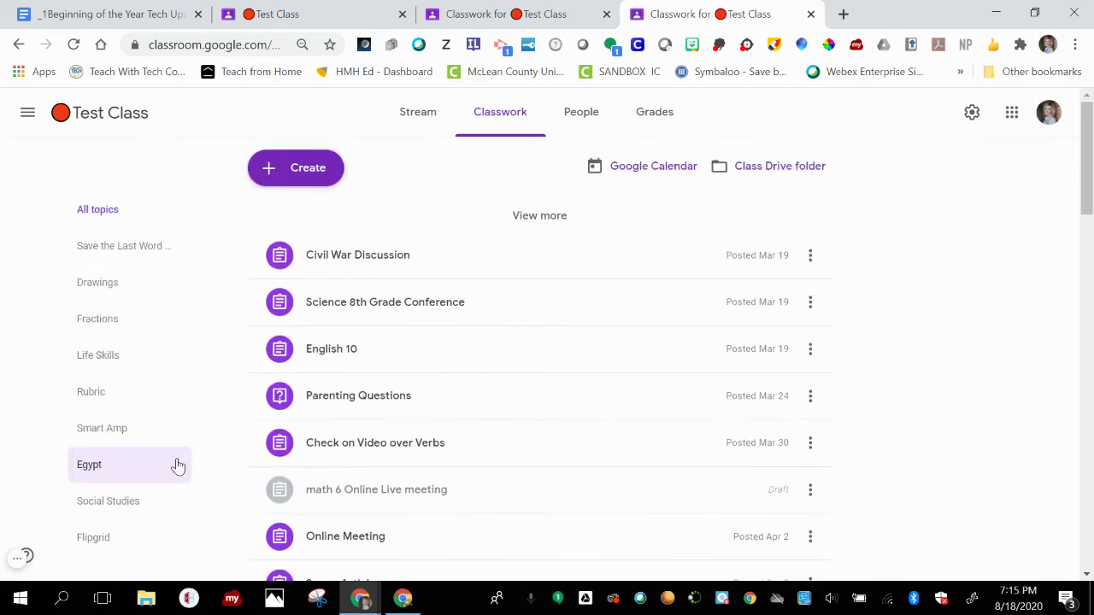
left_click(119, 391)
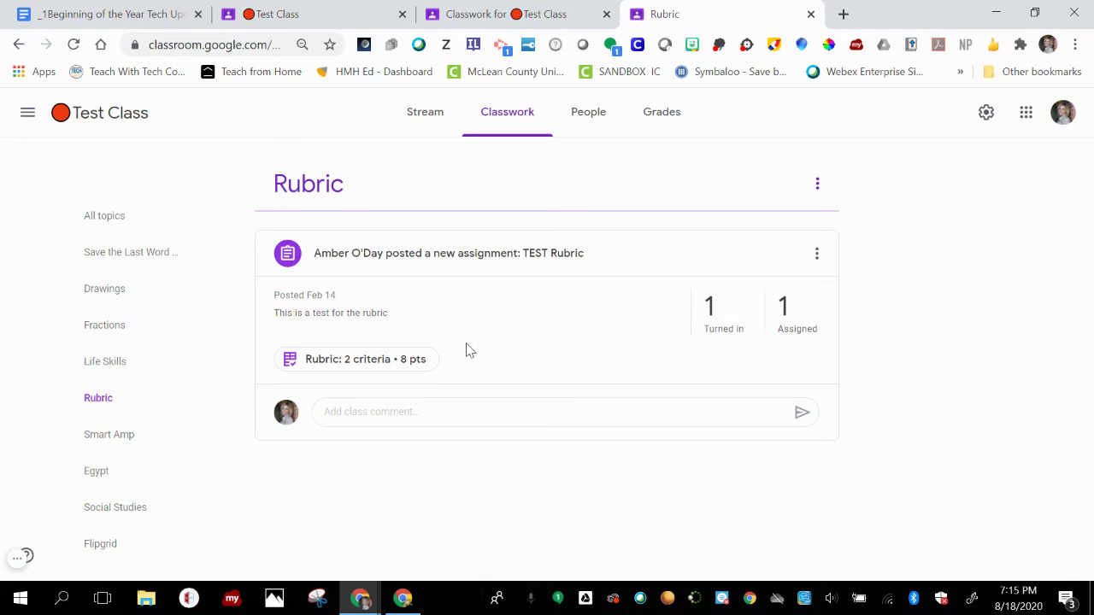
left_click(360, 361)
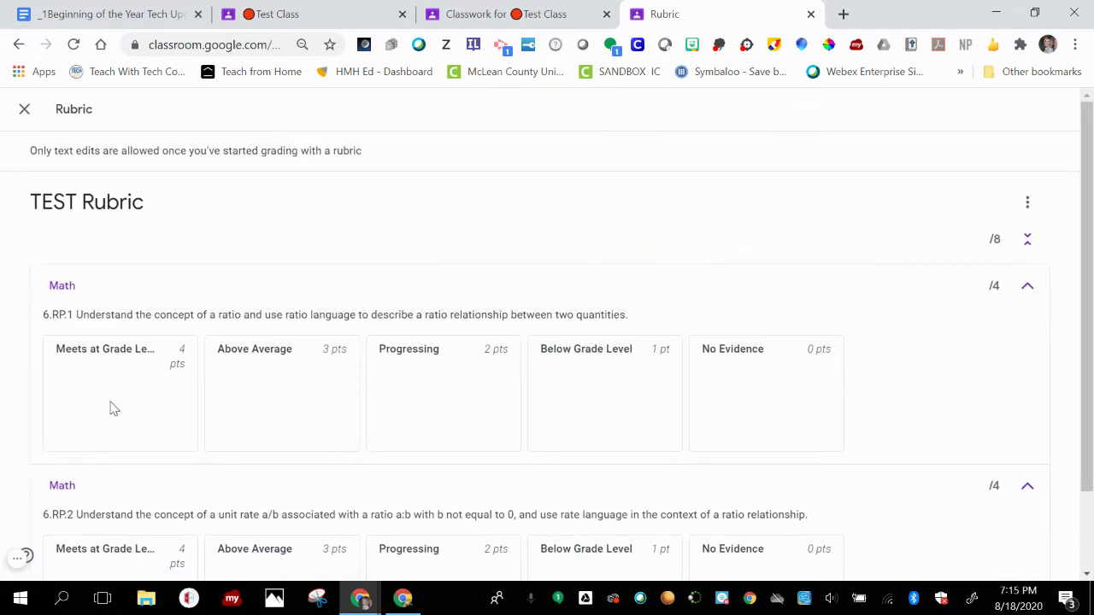
scroll(128, 417, "down", 1)
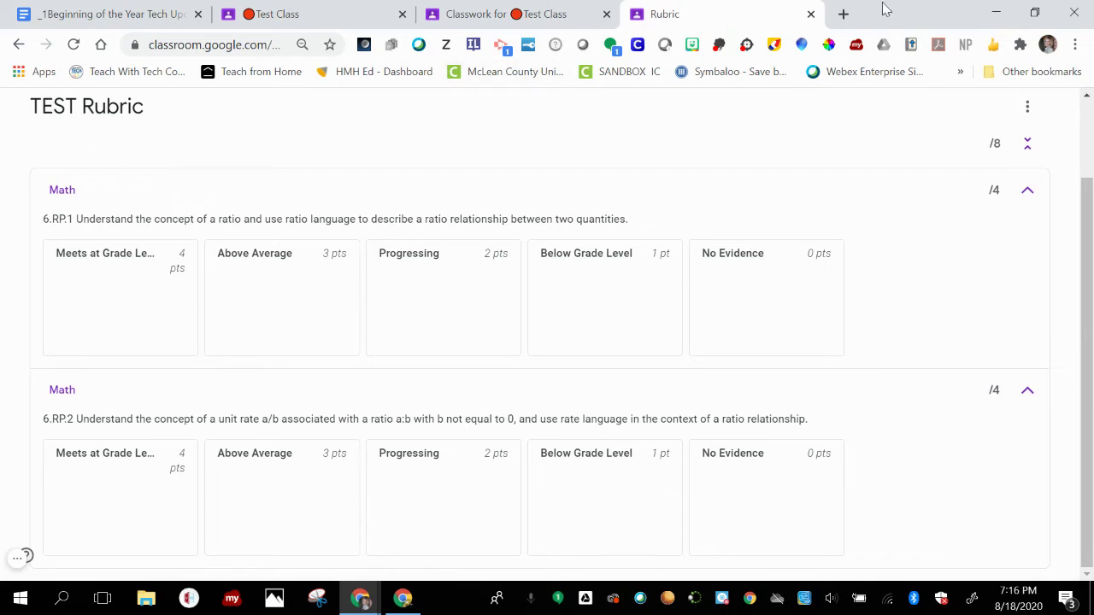
- Close the rubric page and return to the Google Classroom Updates section of the Beginning of the Year Tech Updates document
key("ctrl+w")
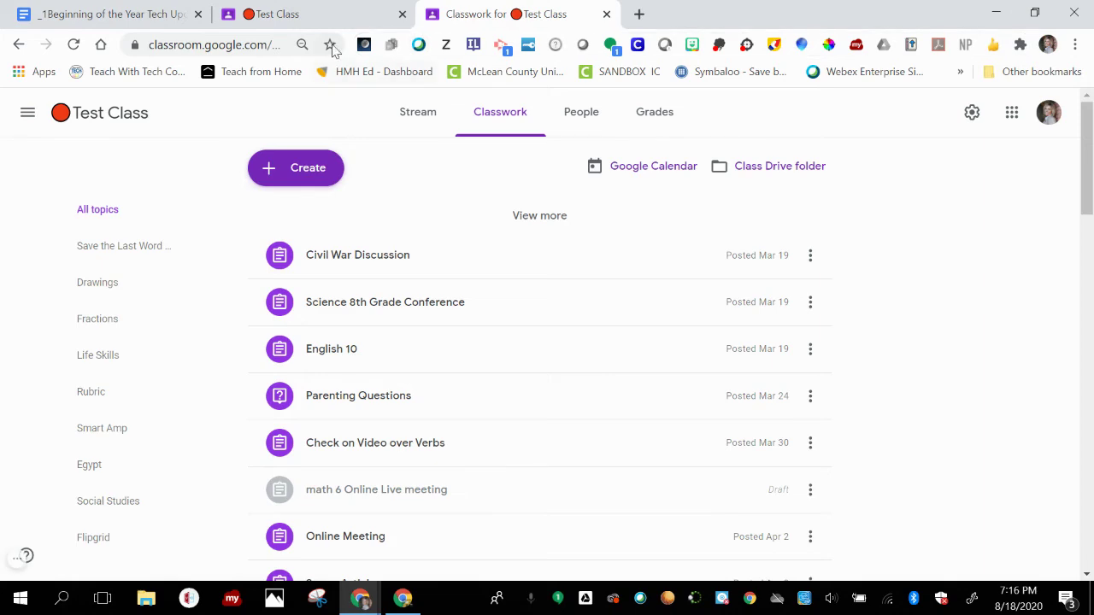
left_click(331, 12)
left_click(116, 12)
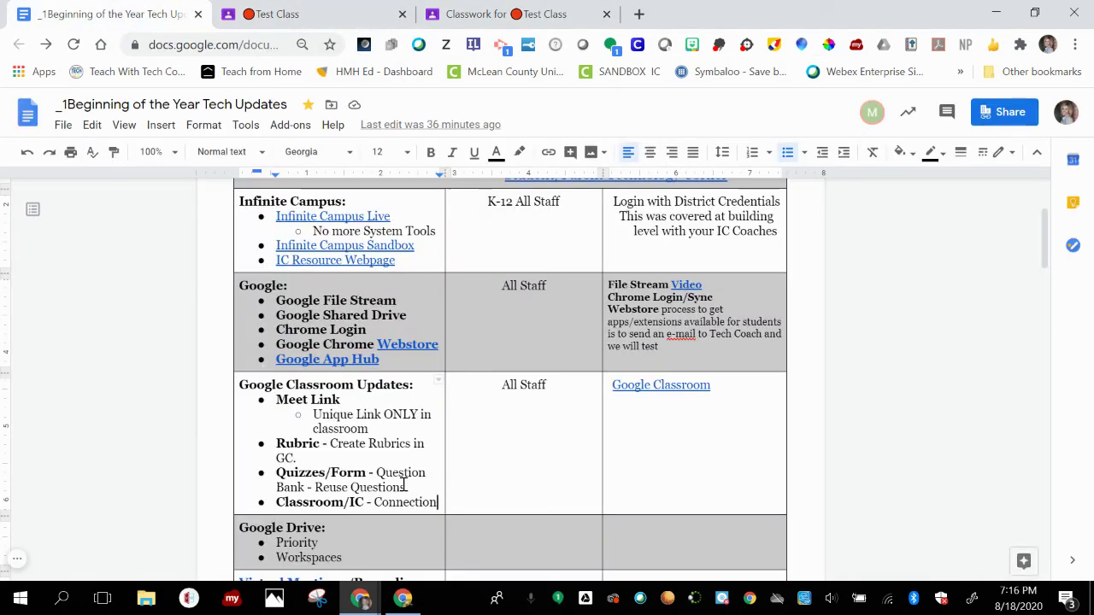
- Start a new quiz assignment with a blank quiz in the Test Class classwork
left_click(475, 14)
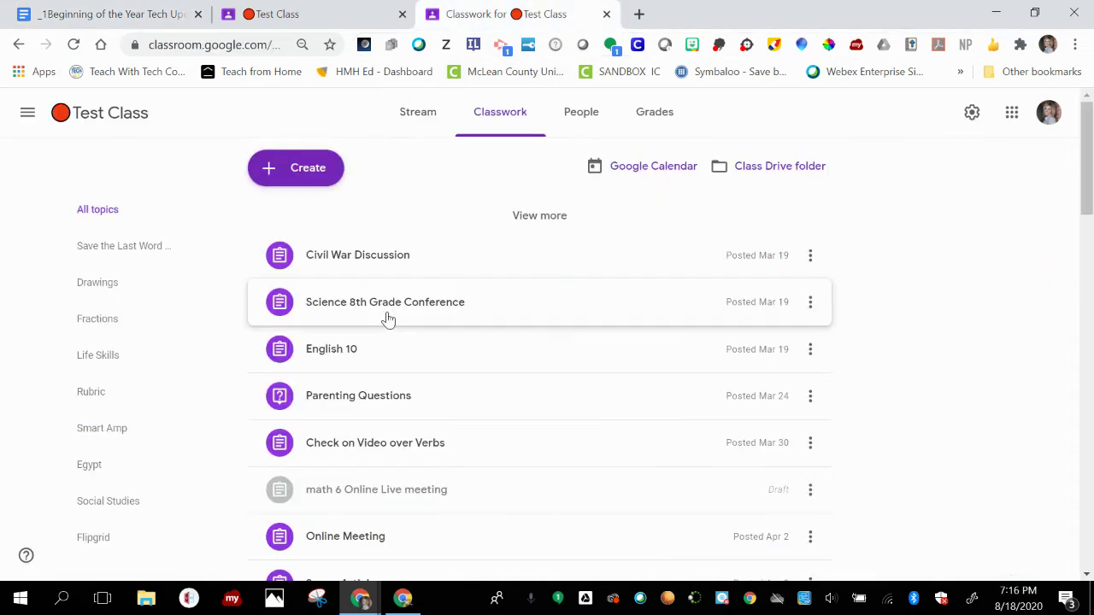
left_click(315, 178)
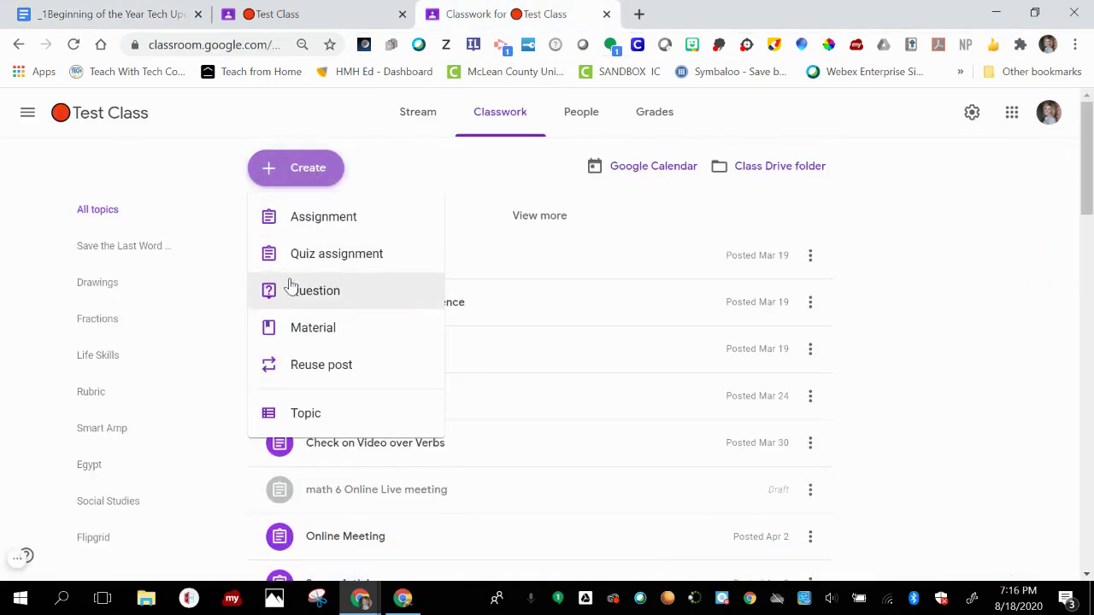
left_click(345, 258)
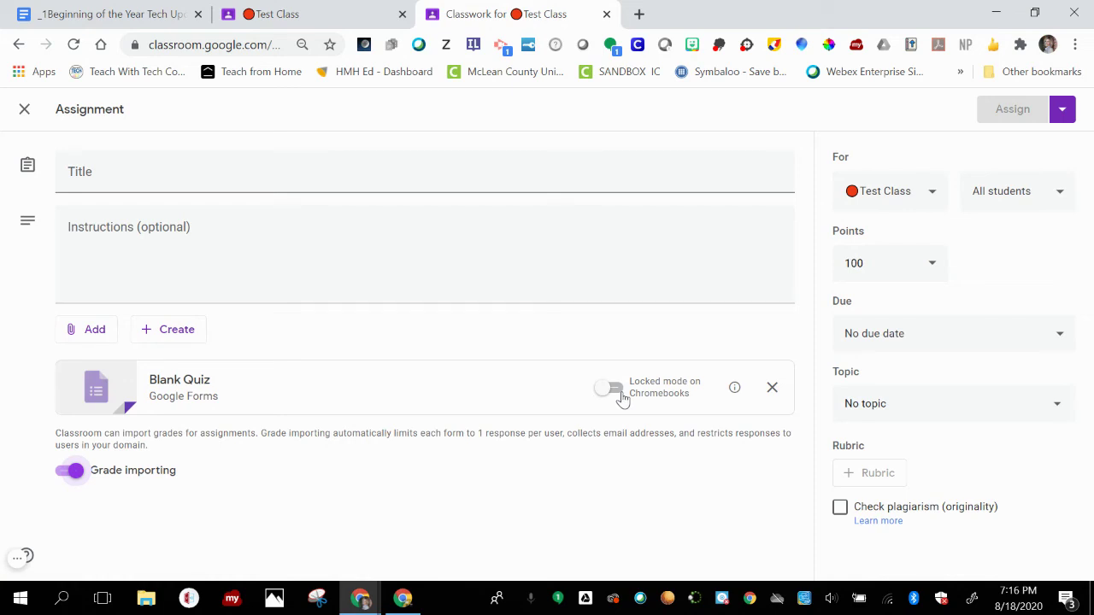
- Open the Blank Quiz form attached to the assignment and add a second multiple choice question below the untitled one
left_click(203, 388)
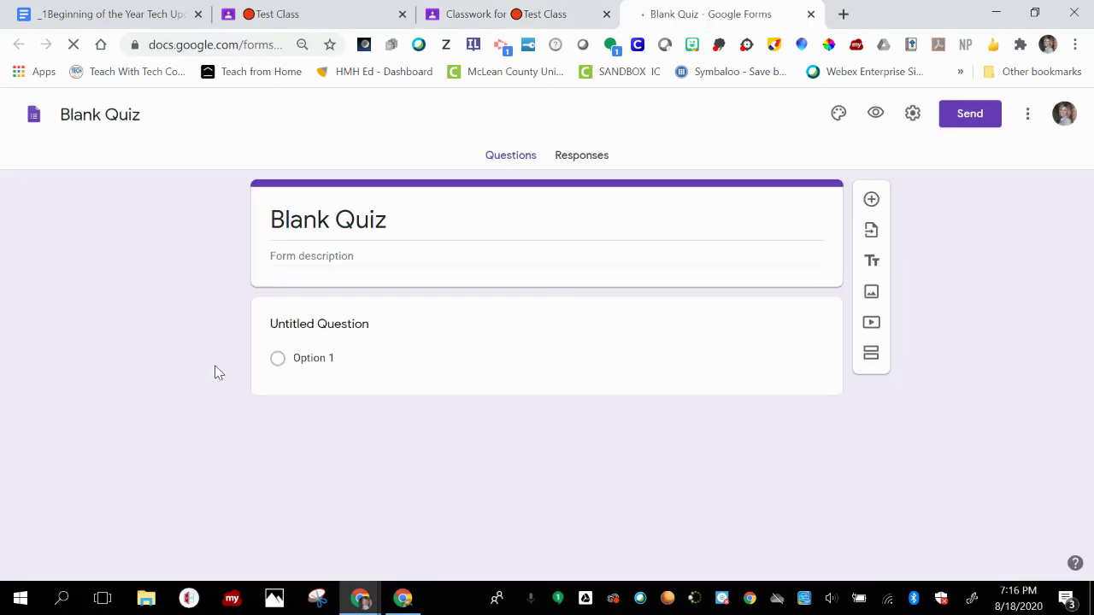
left_click(358, 325)
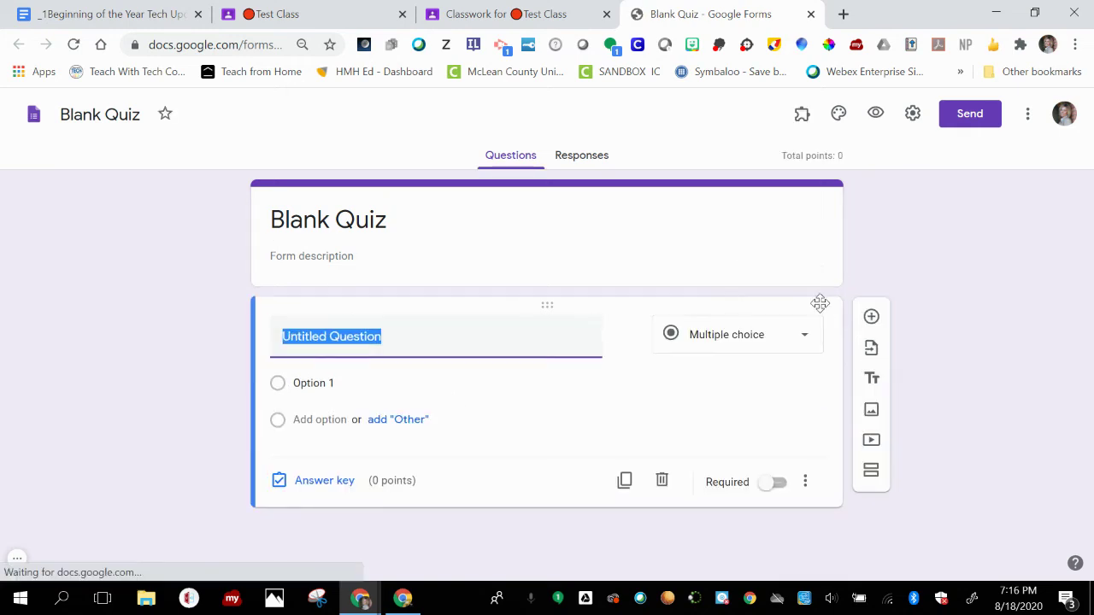
left_click(874, 319)
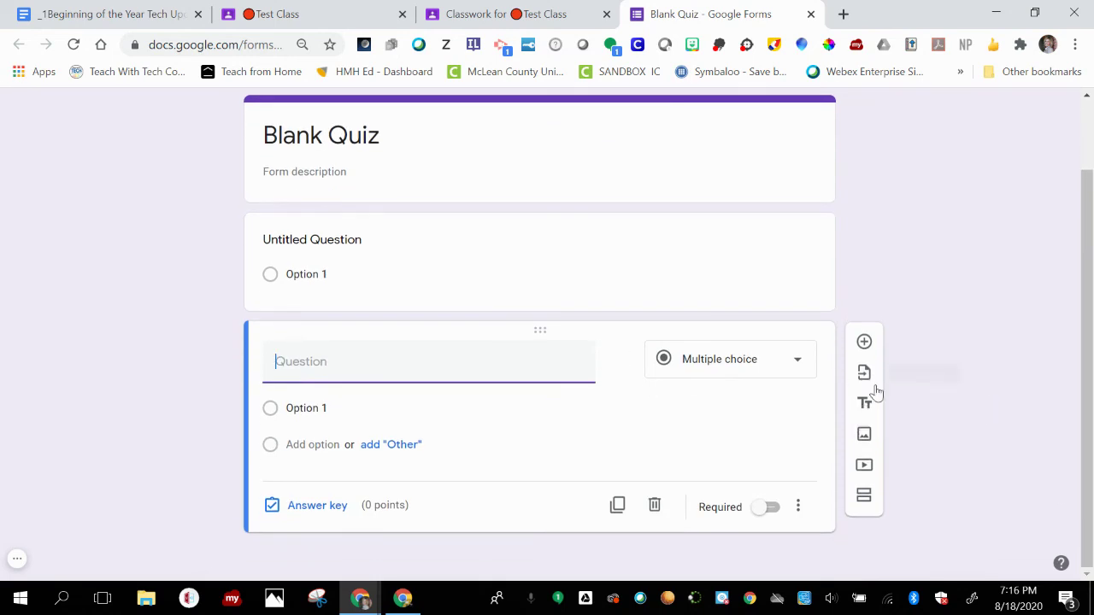
- Browse the existing forms available for importing questions without selecting one, and return to the Beginning of the Year Tech Updates document
left_click(864, 376)
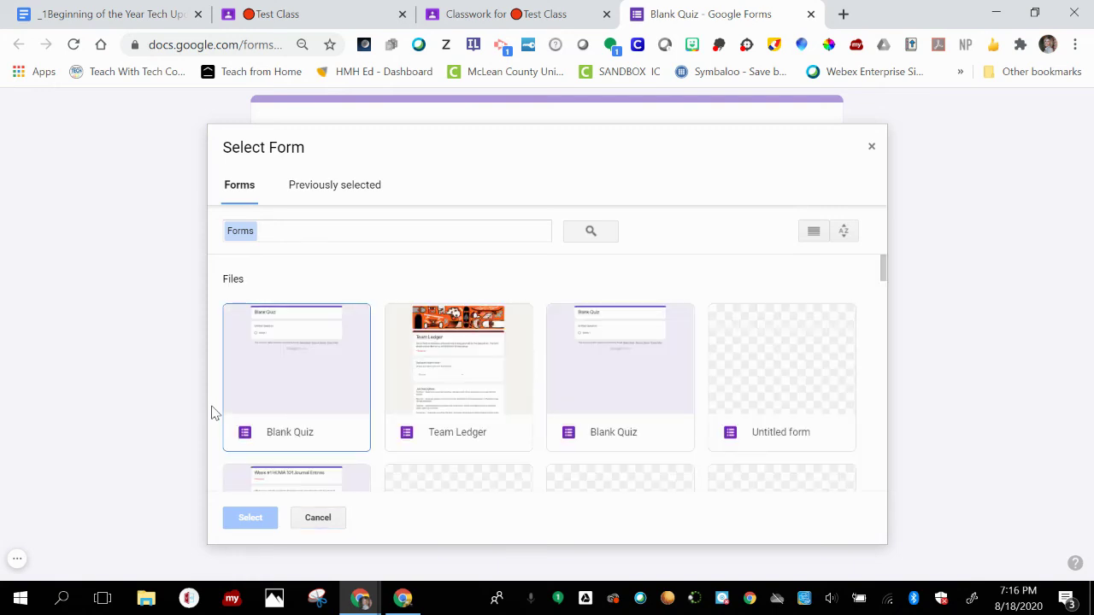
scroll(678, 392, "down", 2)
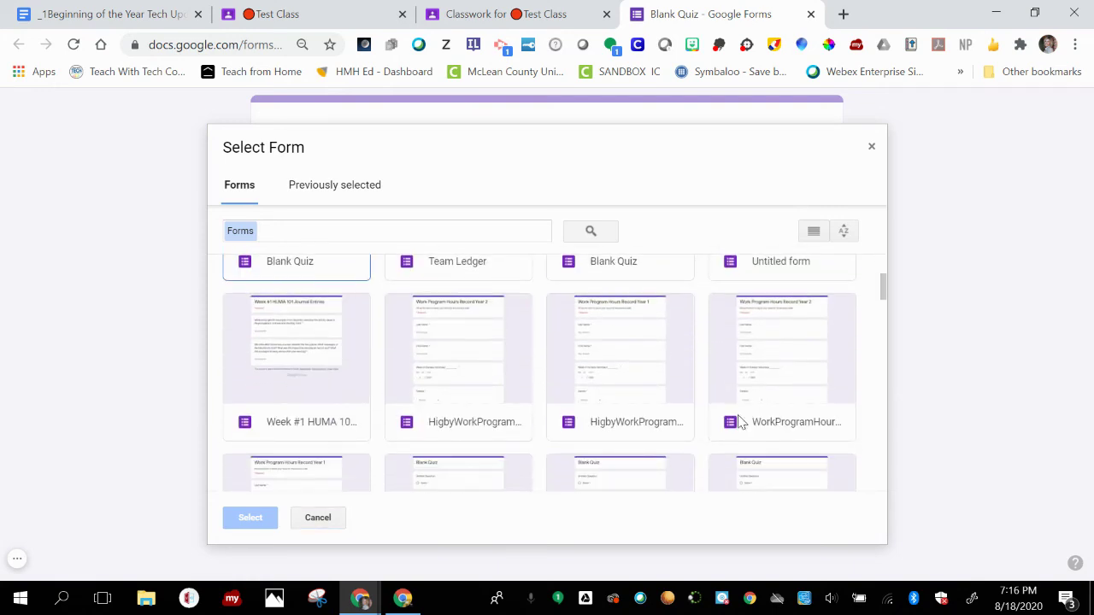
scroll(459, 441, "down", 3)
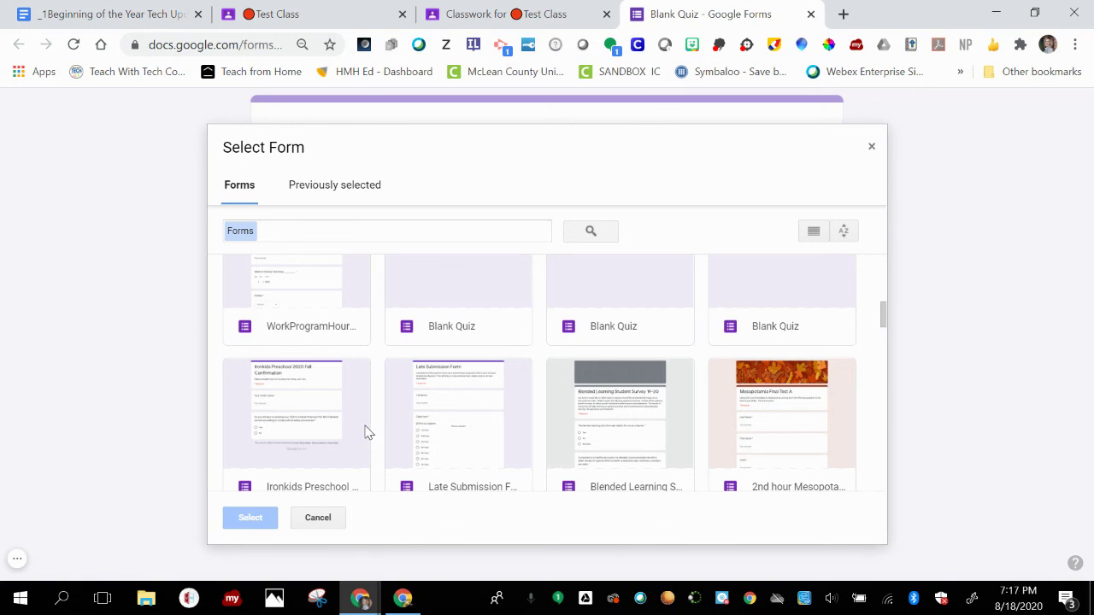
left_click(873, 147)
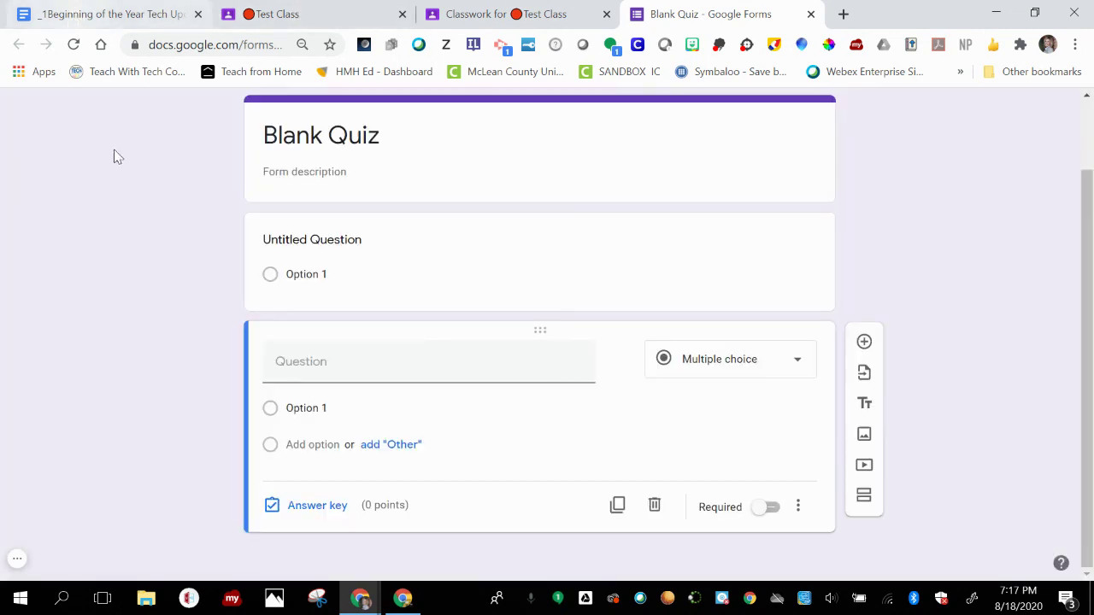
left_click(111, 14)
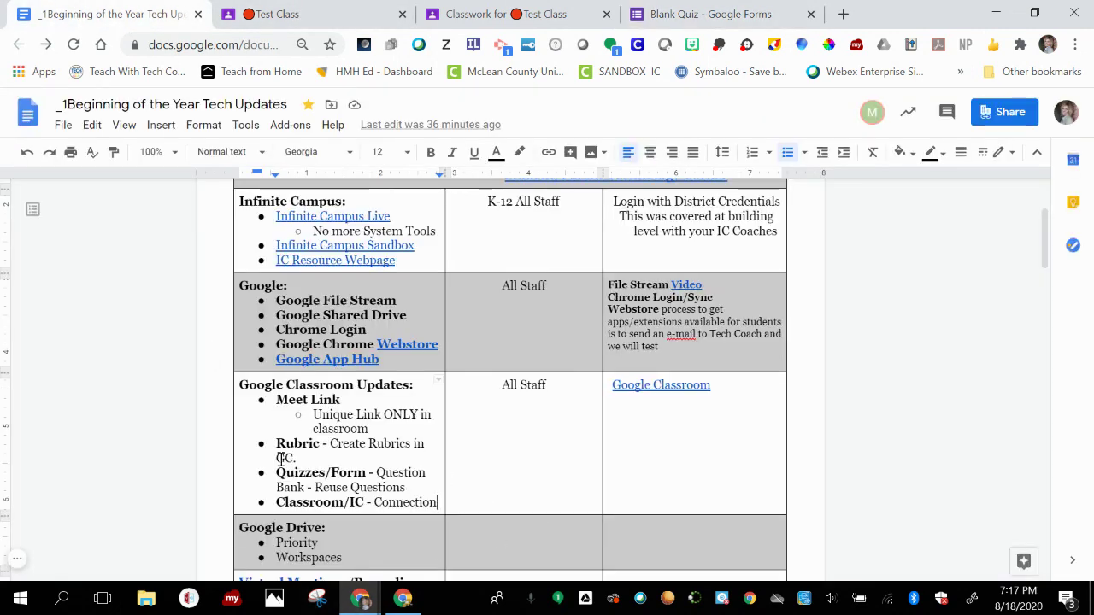